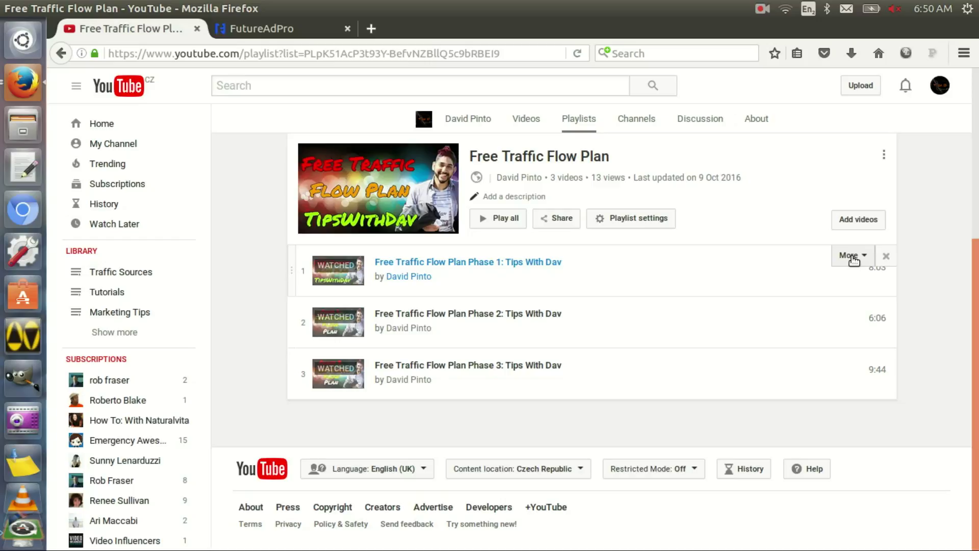
Check the 50$ and 10$ ad pack purchase history in FutureAdPro, then return to the dashboard.
left_click(275, 34)
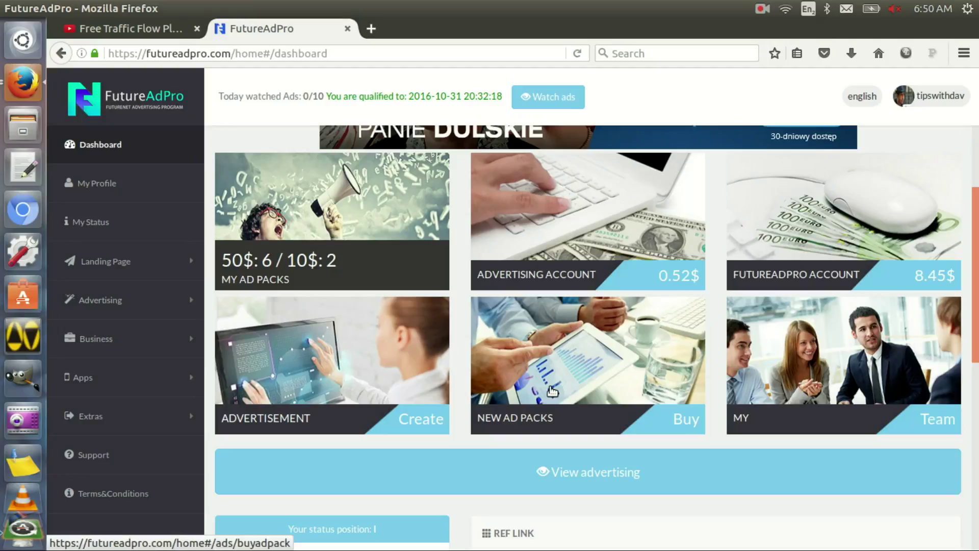
left_click(310, 261)
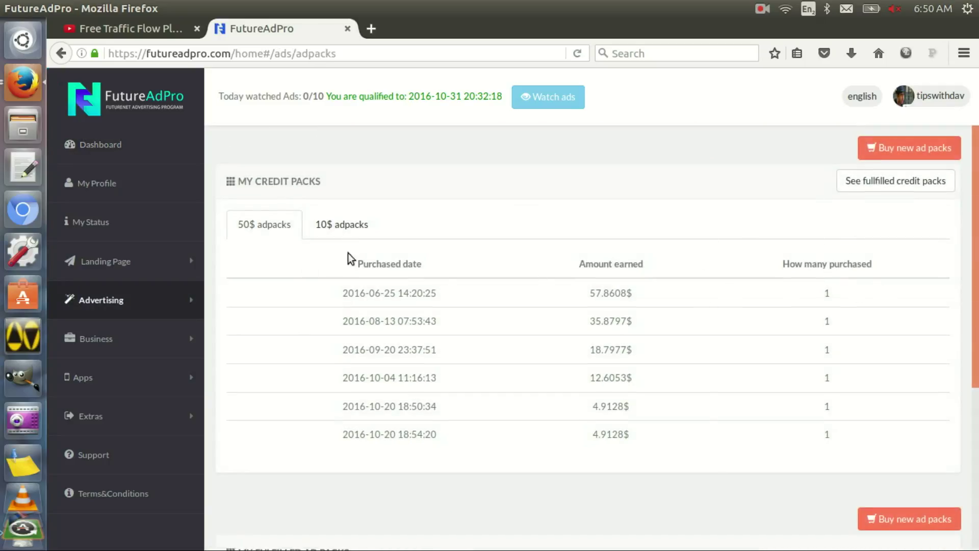
left_click(317, 226)
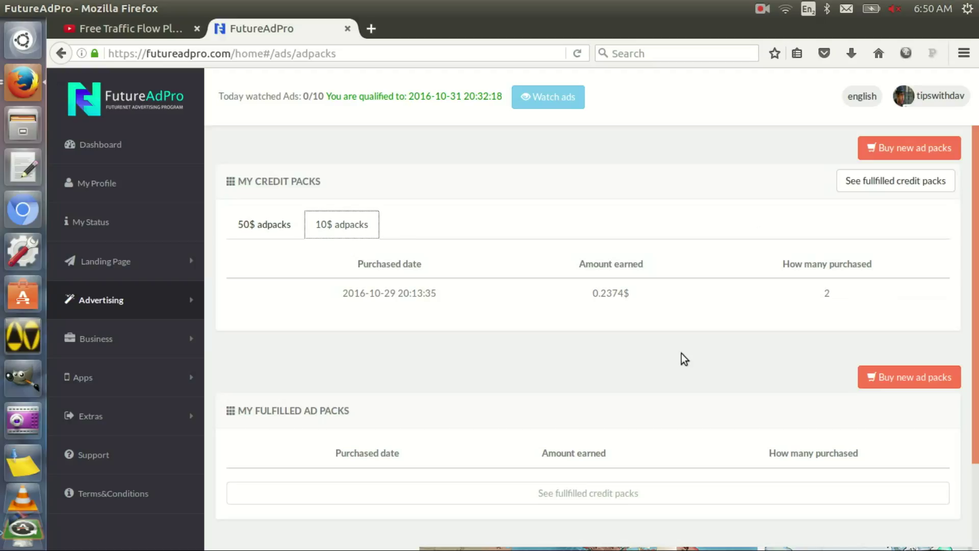
left_click(114, 159)
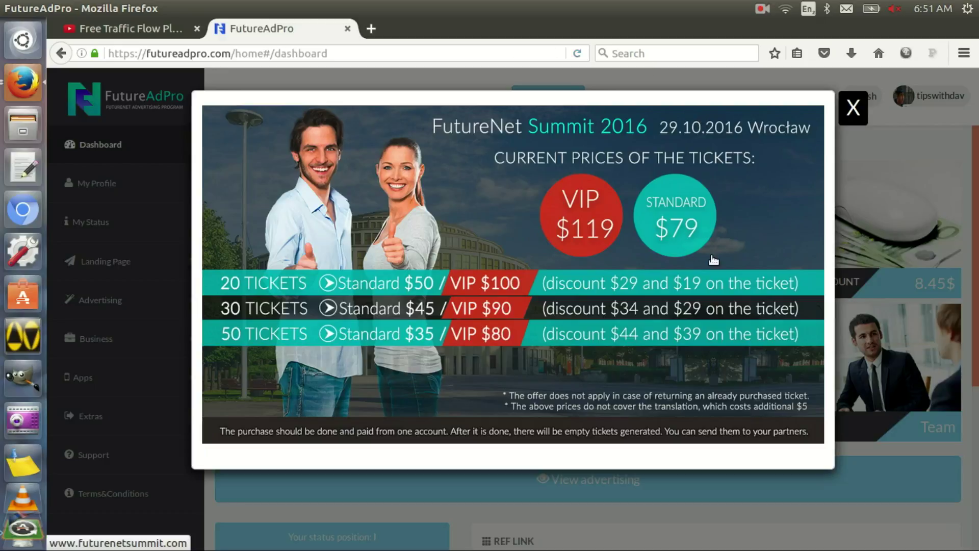
Close the FutureNet Summit 2016 popup and show the Advertising overview with six 50$ and two 10$ packs.
left_click(853, 109)
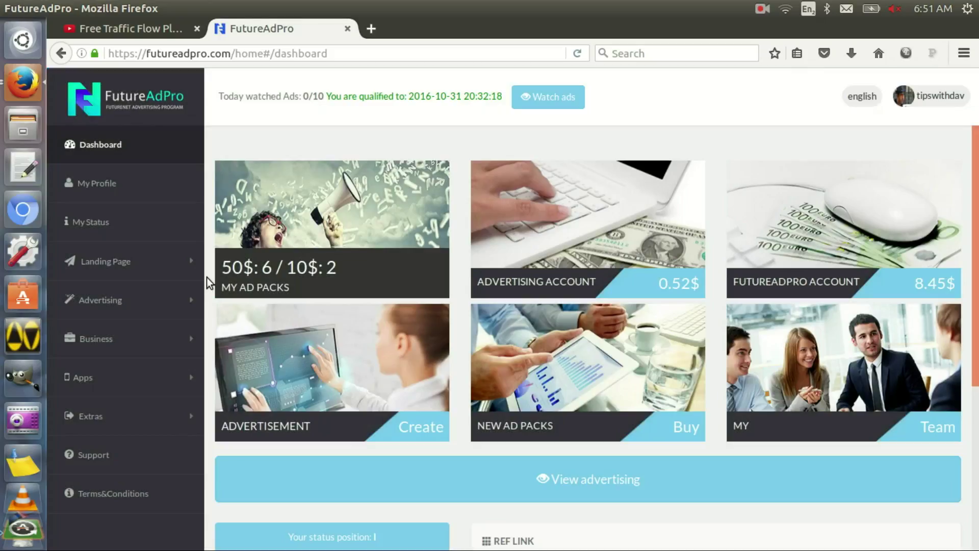
left_click(100, 300)
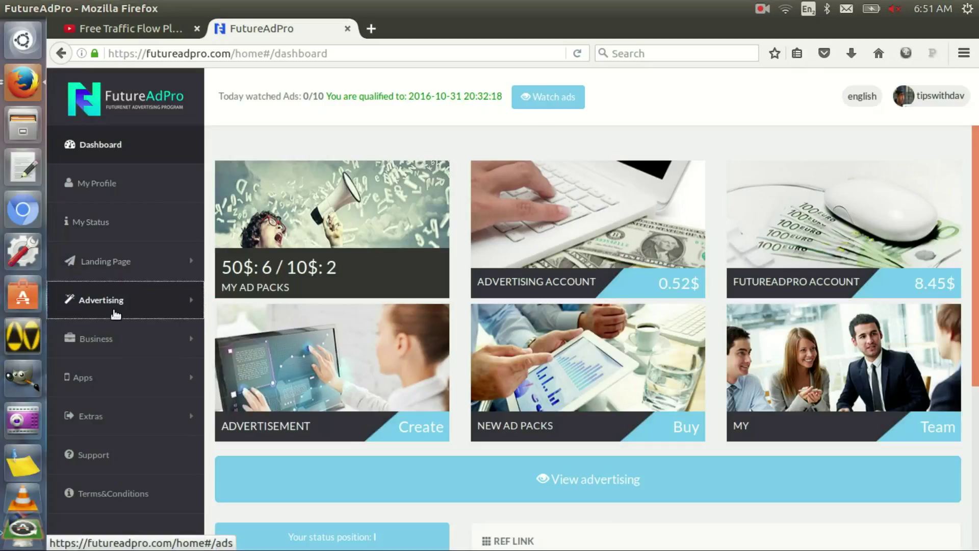
left_click(103, 335)
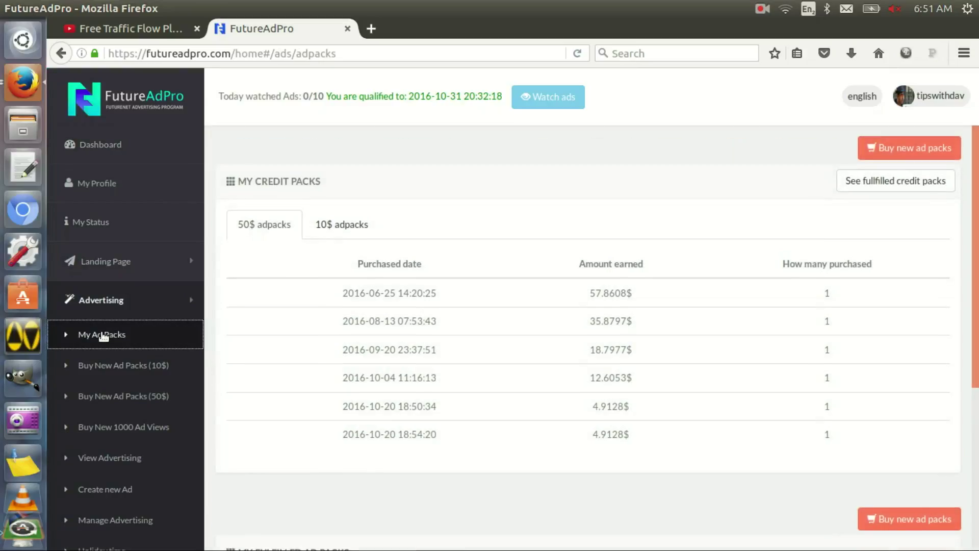
left_click(106, 304)
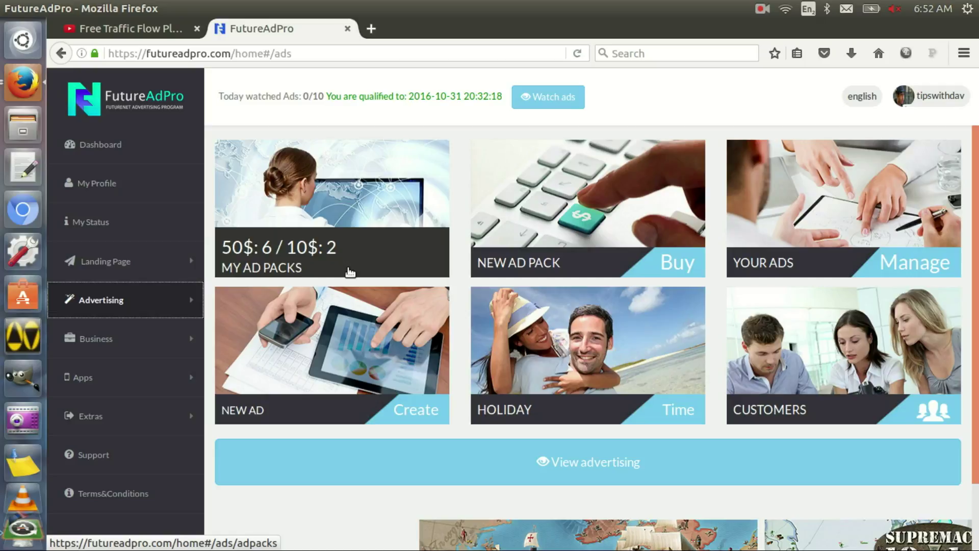
Look over the 50$ ad pack purchase page, then open the Buy New Ad Packs (10$) page.
left_click(582, 210)
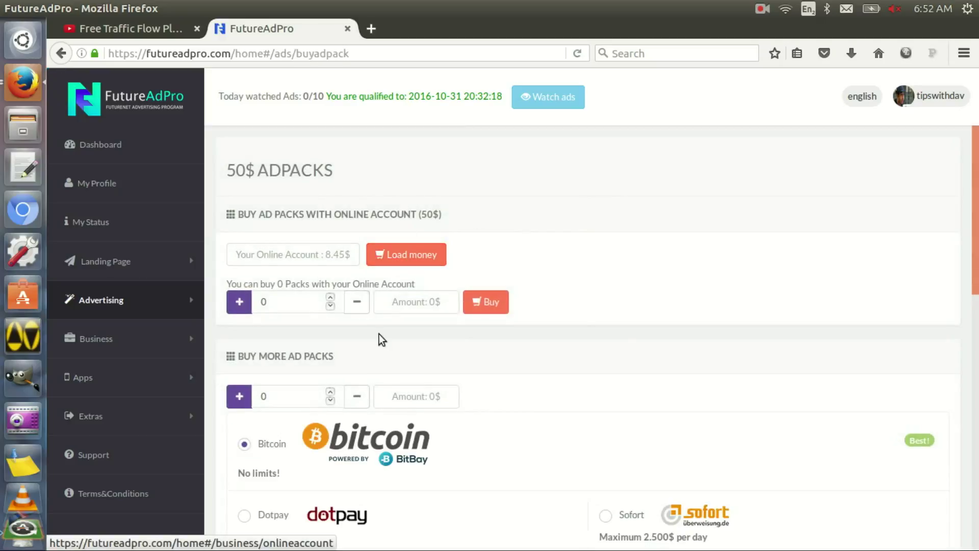
scroll(381, 339, "down", 5)
scroll(382, 339, "up", 5)
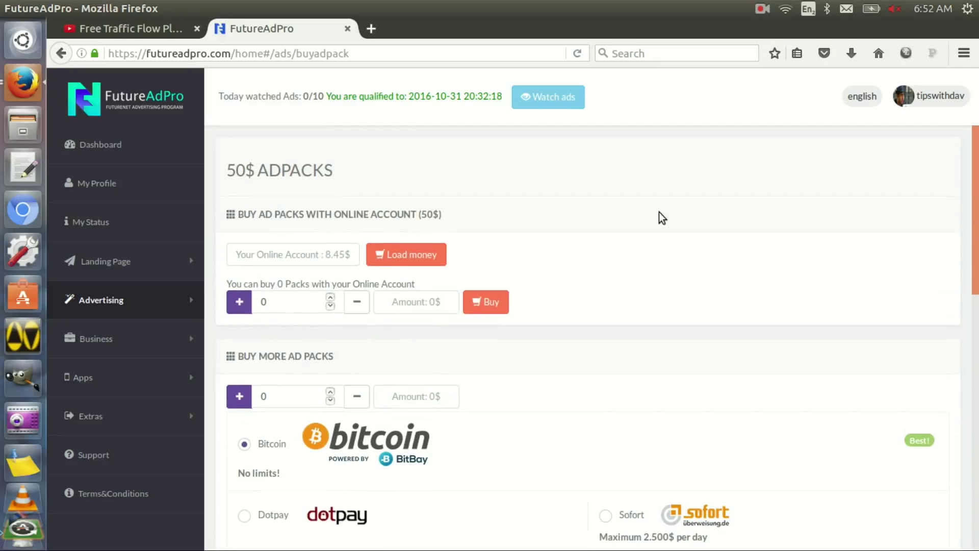
scroll(662, 218, "down", 5)
scroll(662, 218, "down", 8)
scroll(662, 218, "down", 3)
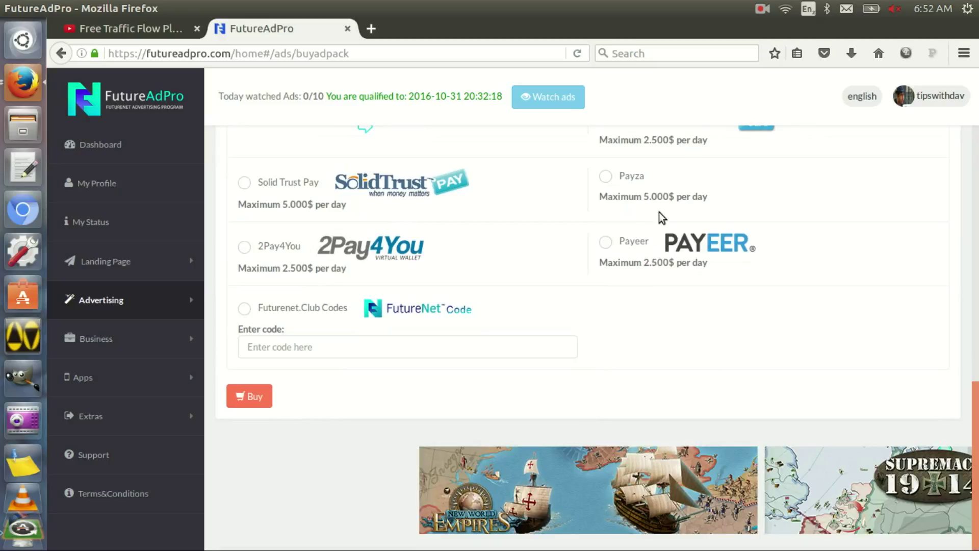
scroll(662, 218, "up", 10)
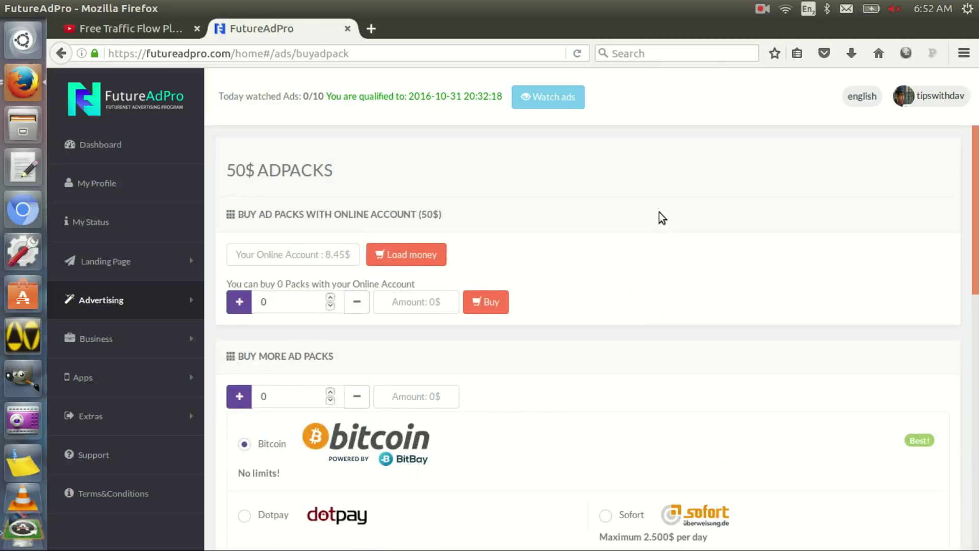
left_click(167, 295)
left_click(124, 365)
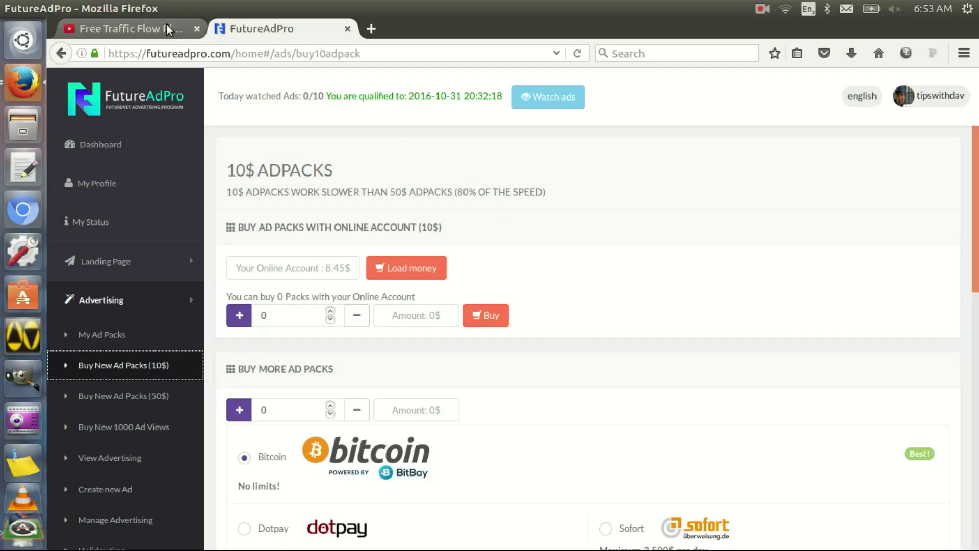
Switch back to the Free Traffic Flow Plan playlist tab on YouTube.
left_click(153, 28)
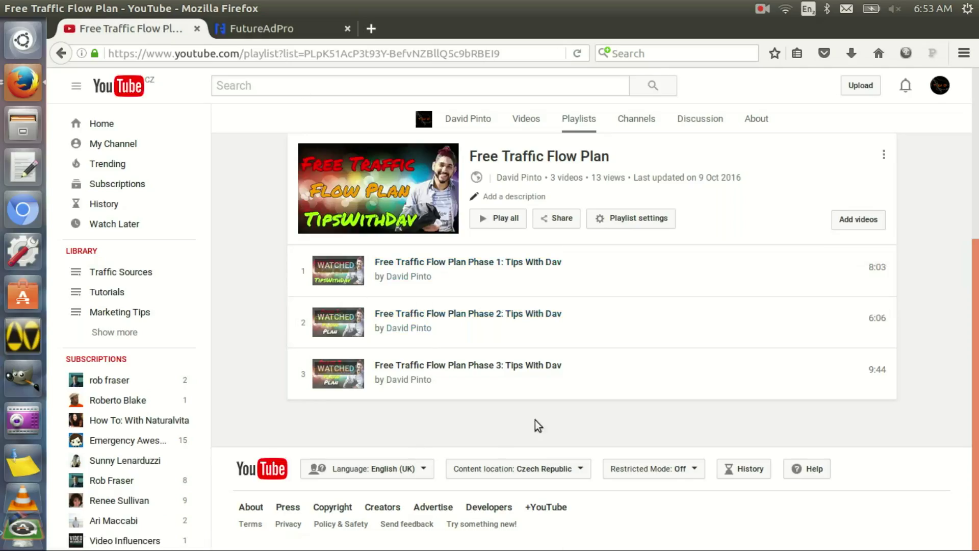